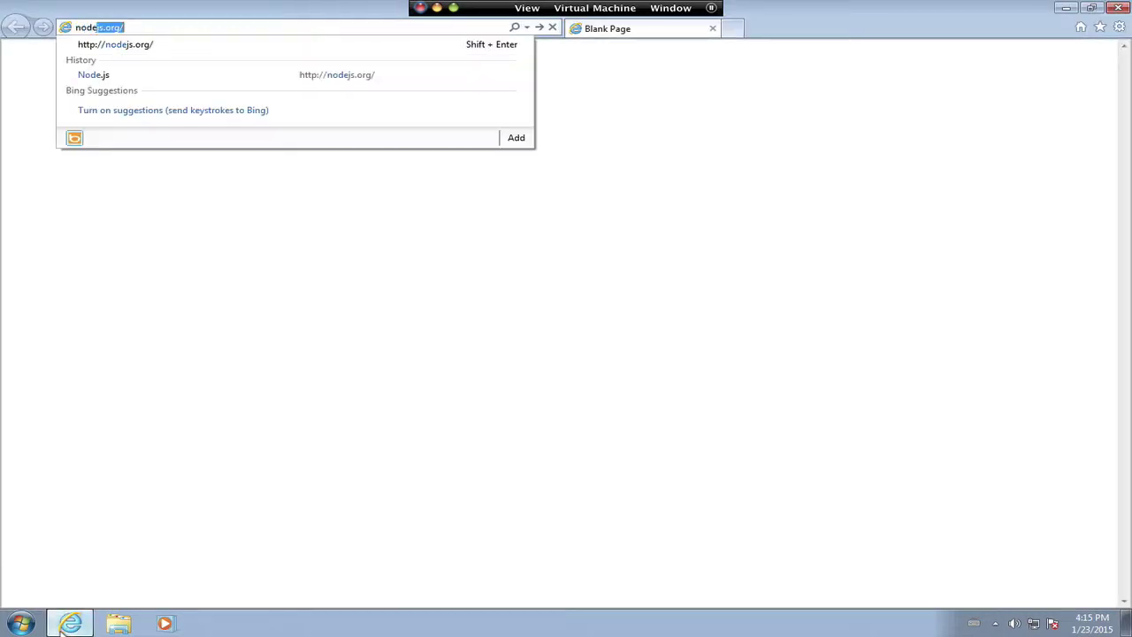
Step: Go to nodejs.org, the page listing Node.js v0.10.35
type("js.org")
key("Return")
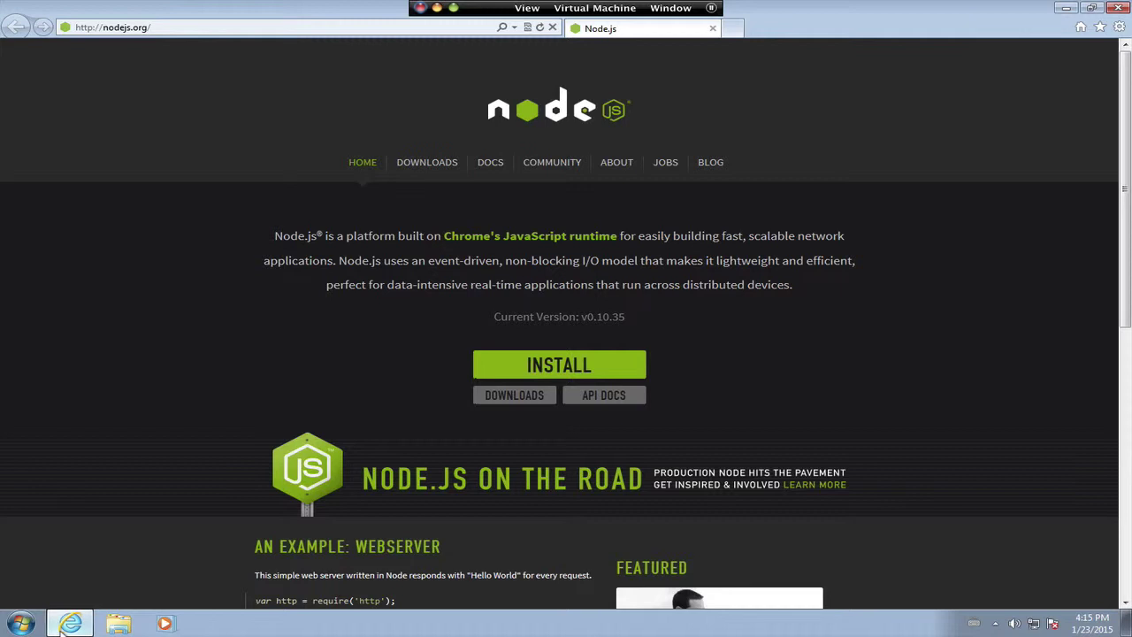
Step: Download and run the Node.js installer, and accept its license terms
left_click(577, 366)
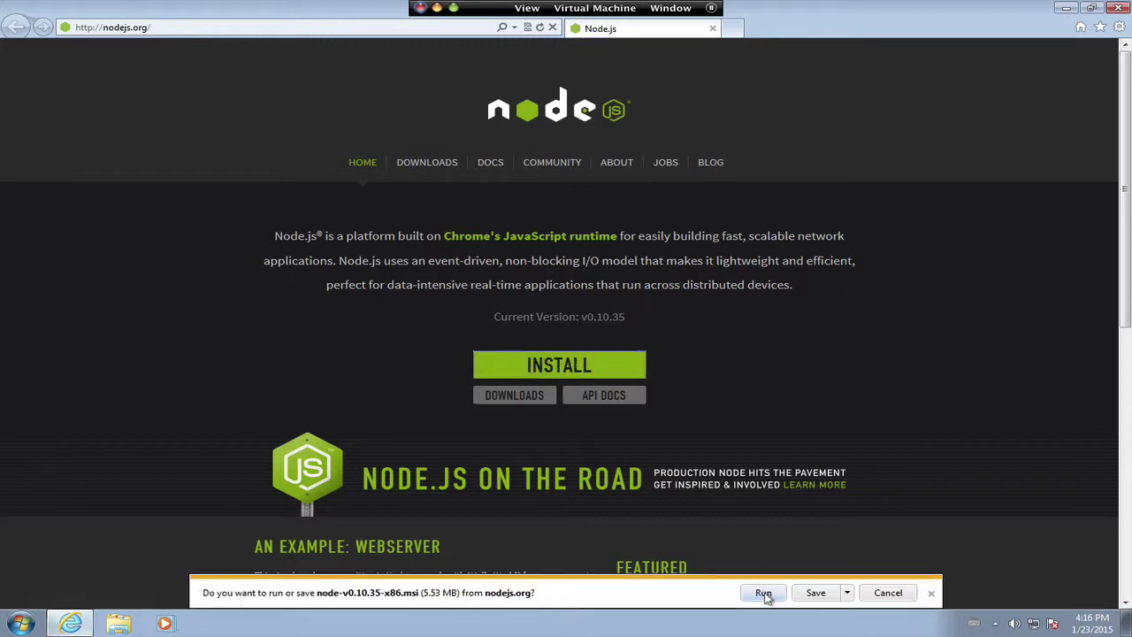
left_click(763, 595)
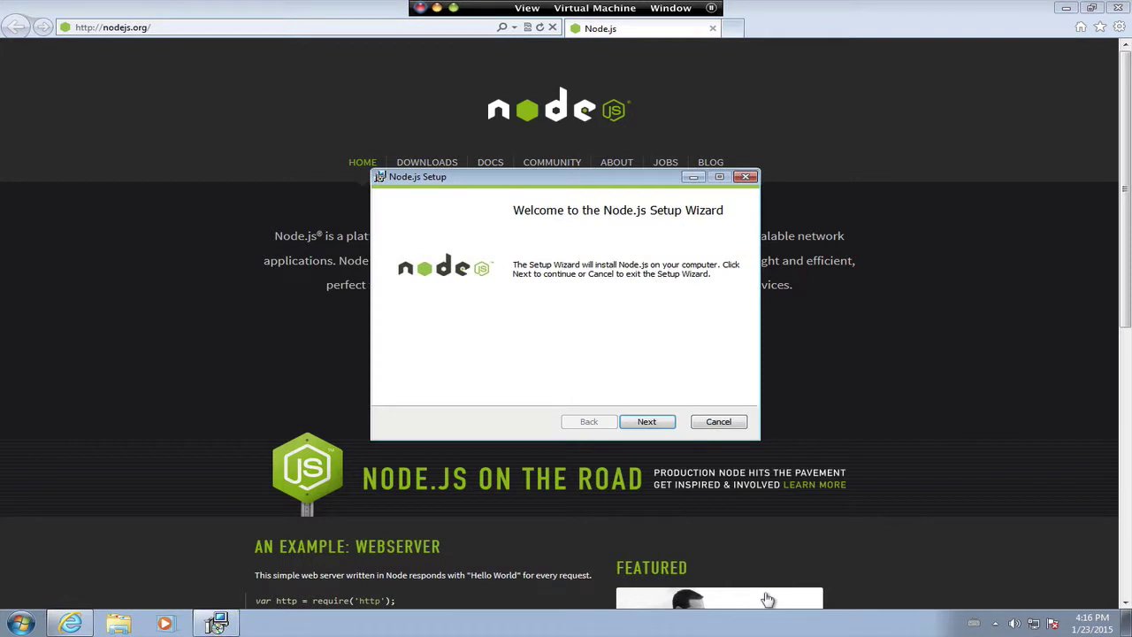
left_click(647, 429)
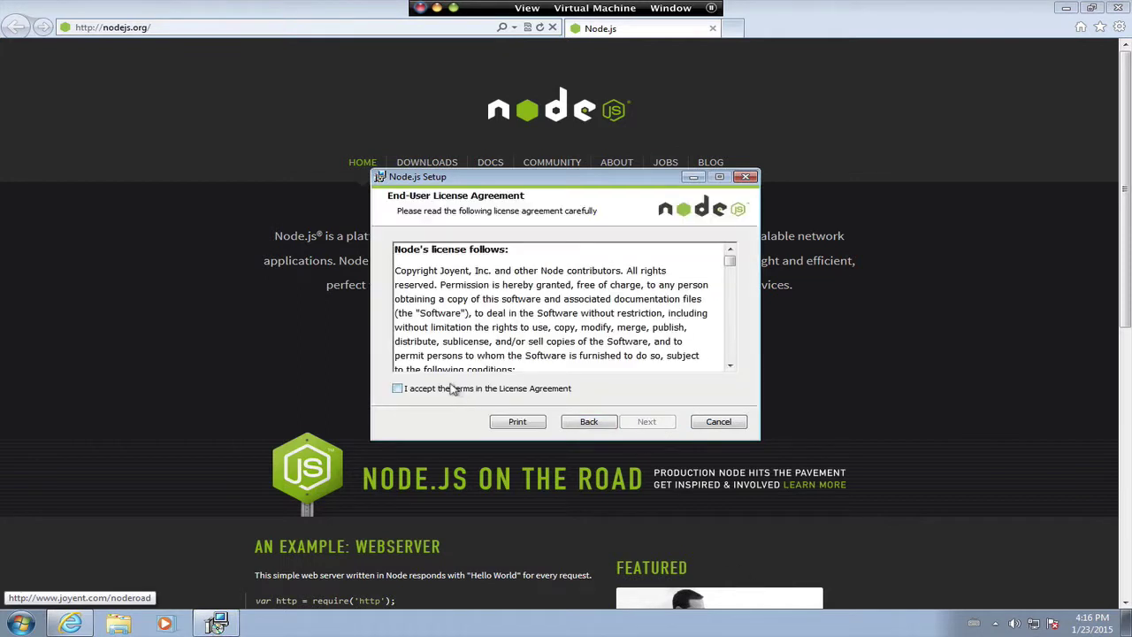
left_click(450, 389)
Step: Install Node.js v0.10.35 with the default folder and features, then close the wizard
left_click(654, 426)
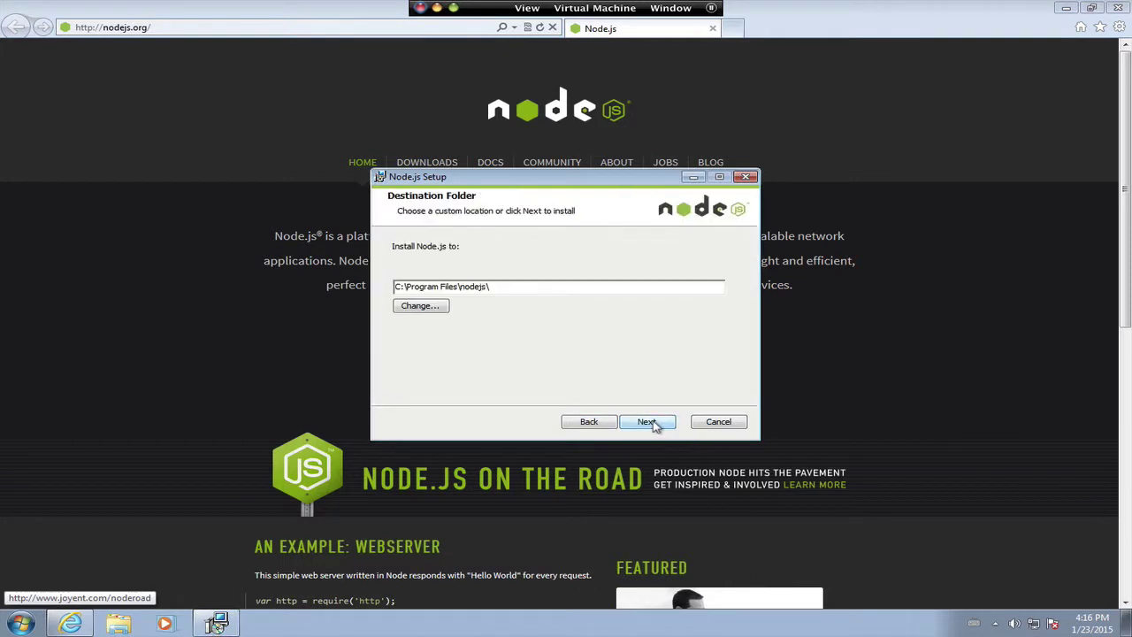
left_click(655, 427)
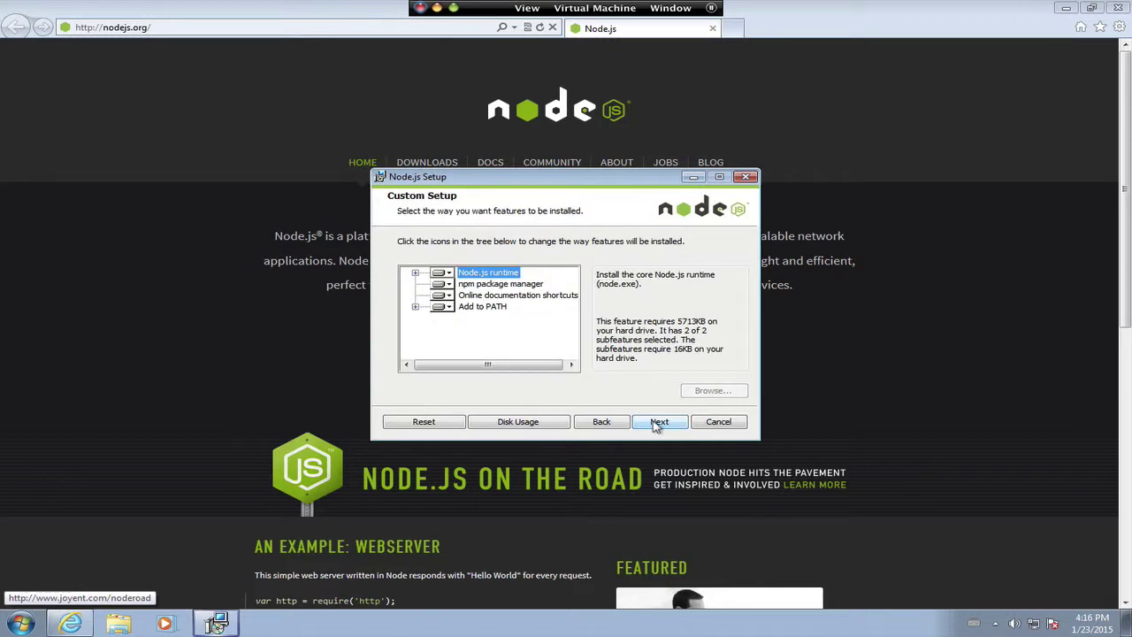
left_click(664, 427)
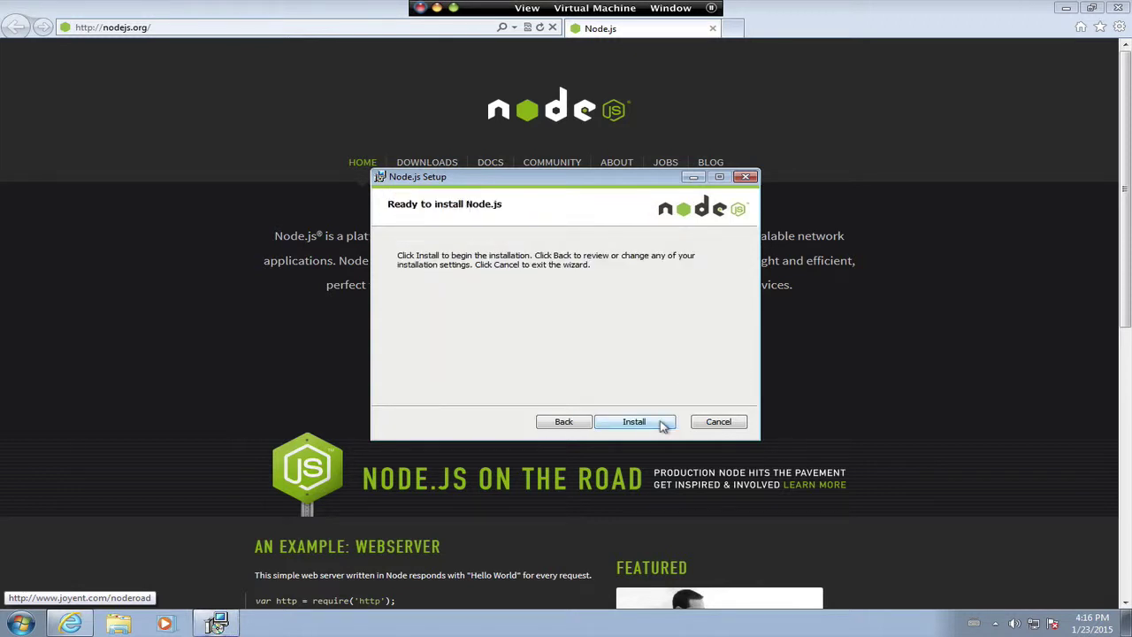
left_click(637, 424)
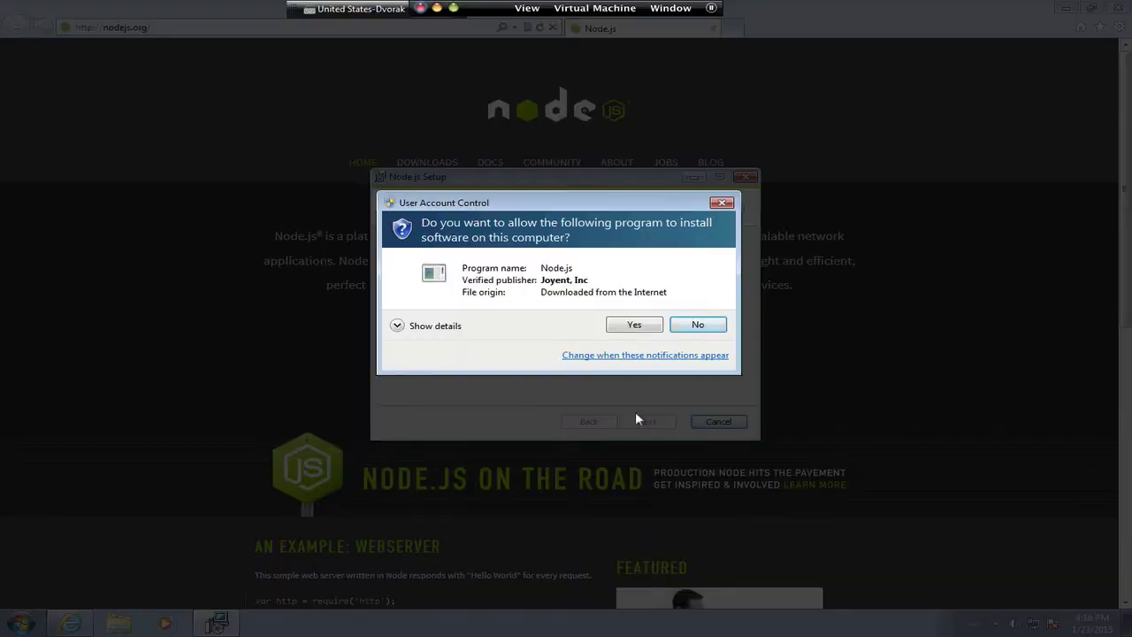
left_click(639, 327)
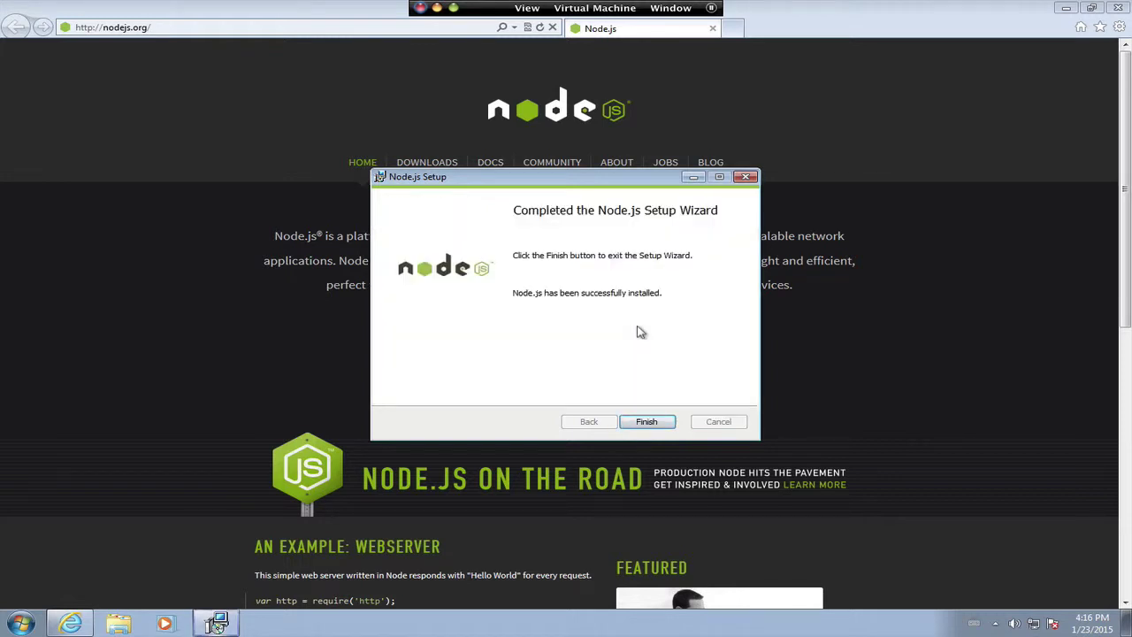
left_click(645, 422)
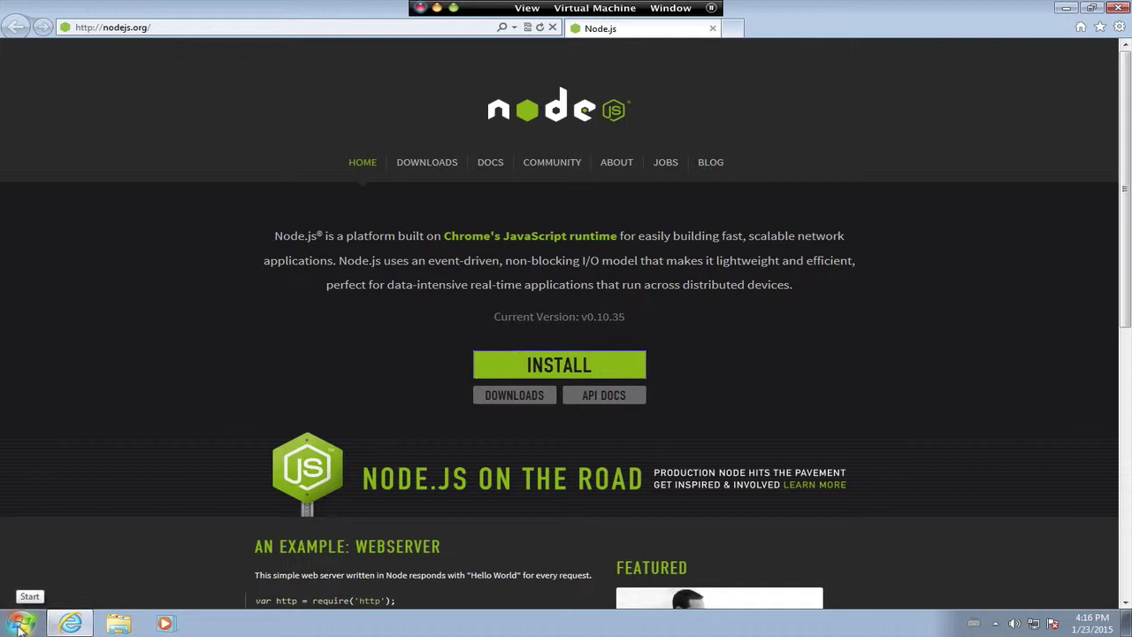
Step: Open a Command Prompt from Start search and run node -v, which reports v0.10.35
left_click(19, 627)
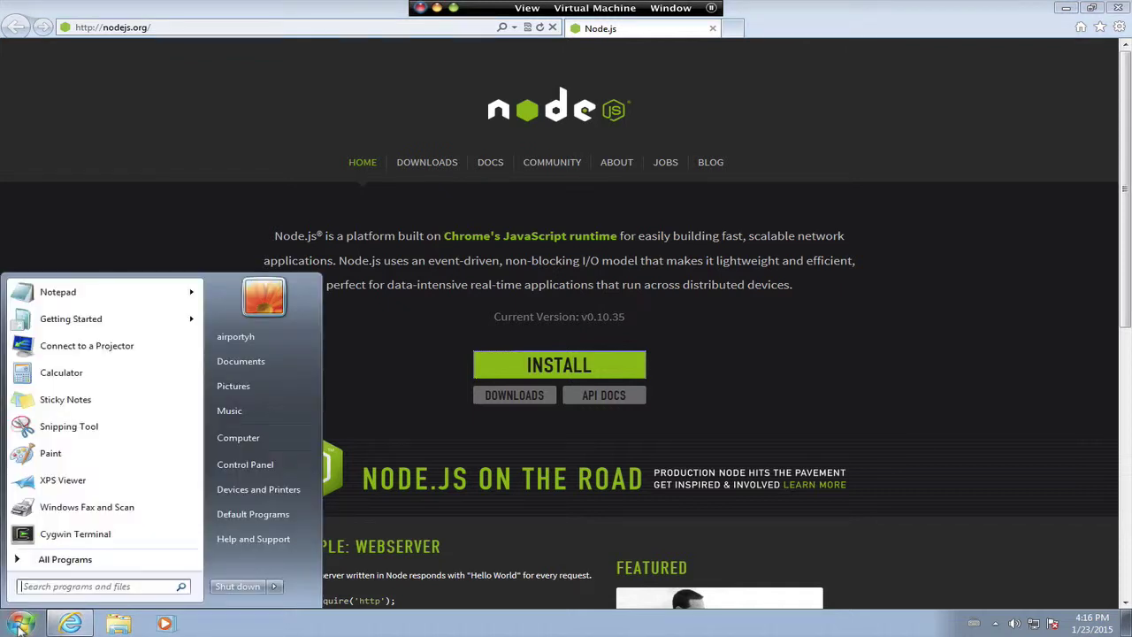
type("cmd")
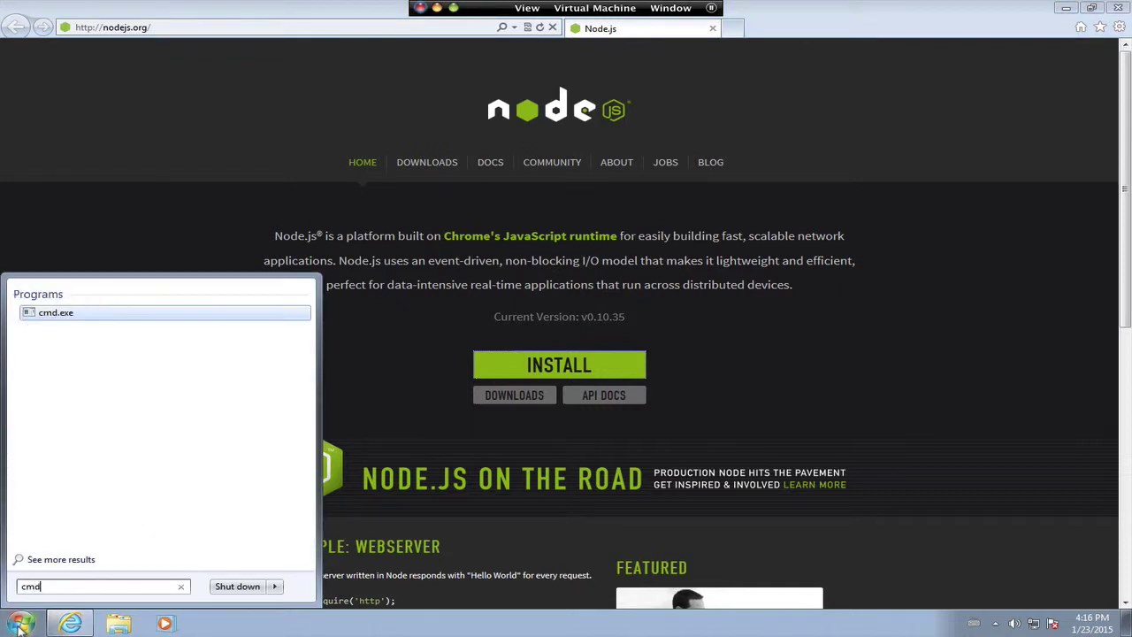
key("Return")
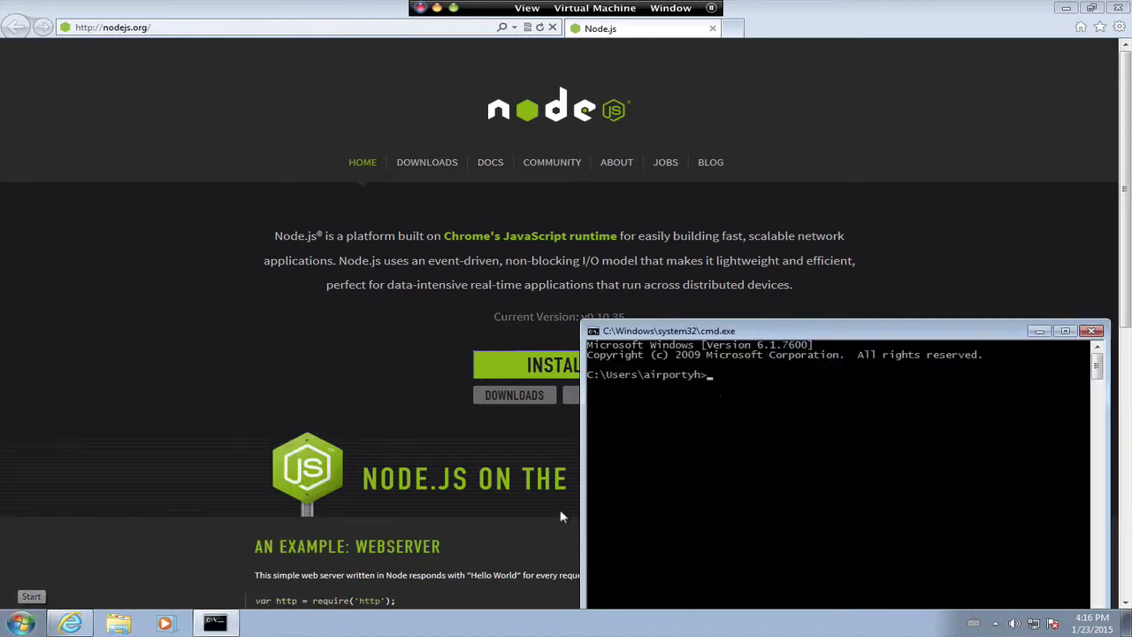
left_click_drag(768, 337, 453, 190)
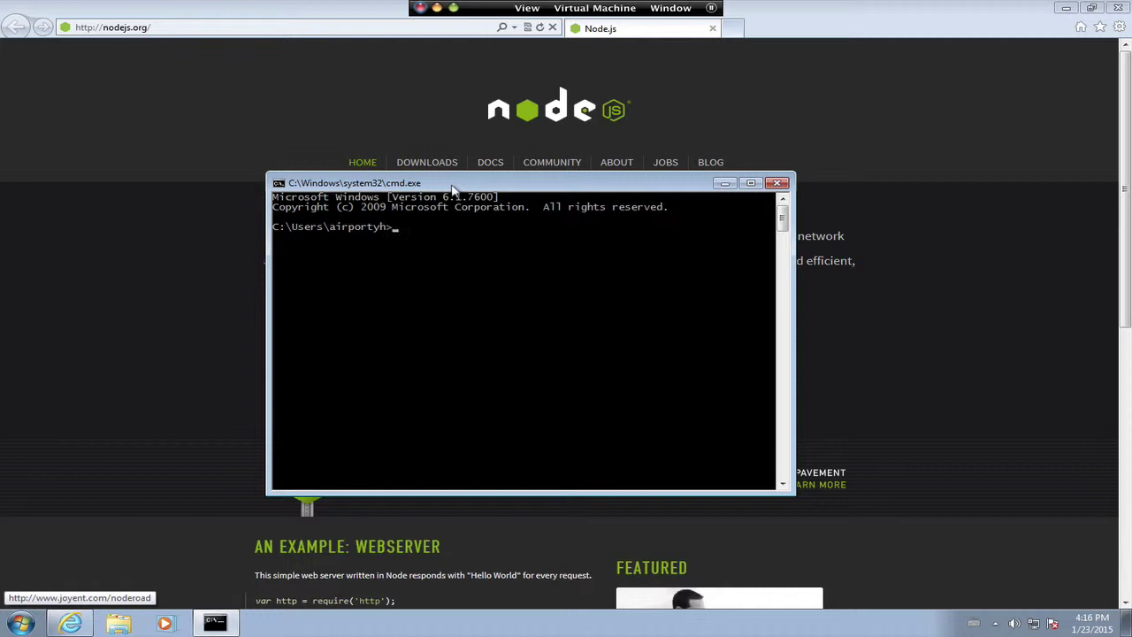
type("node -v")
key("Return")
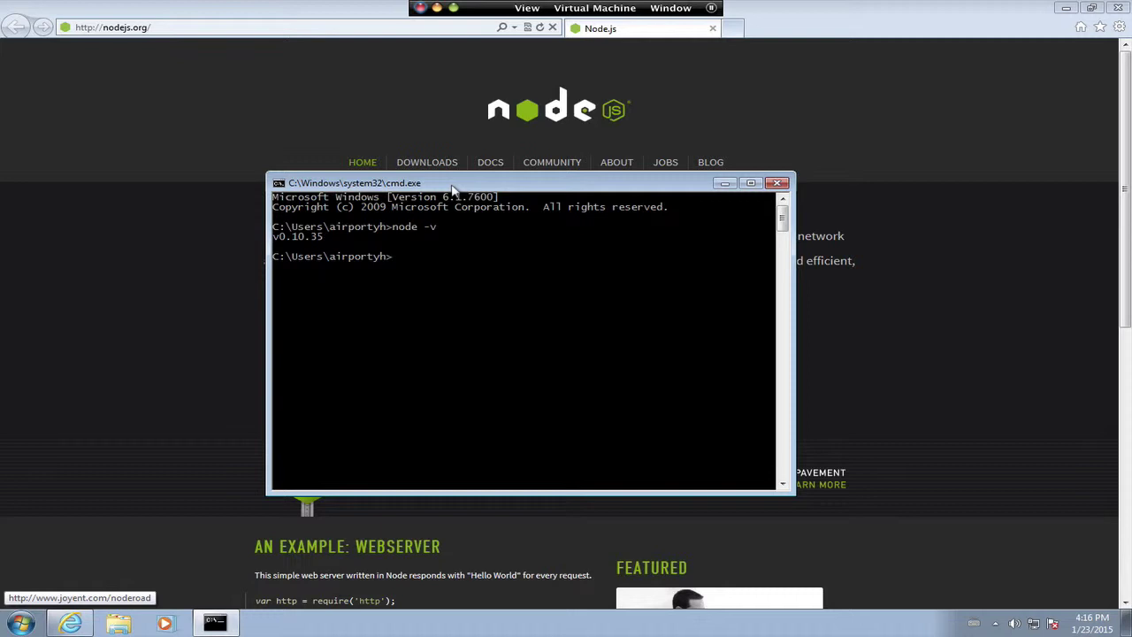
Step: Install javascripting globally with npm install javascripting -g and launch it
type("npm ")
type("install javascript")
type("ing -g")
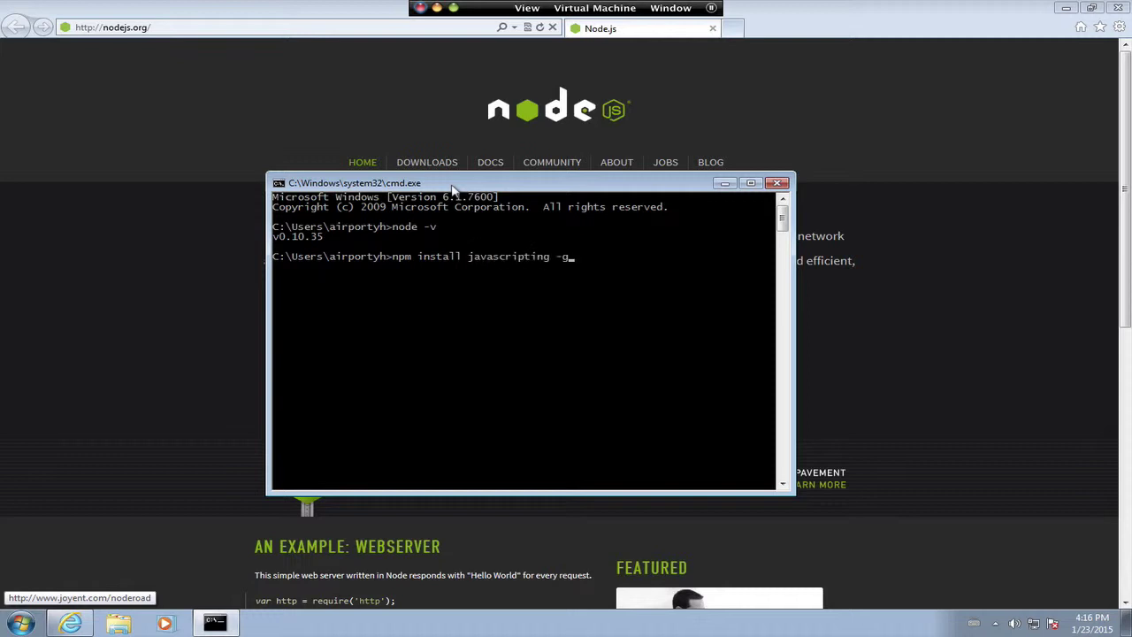
key("Return")
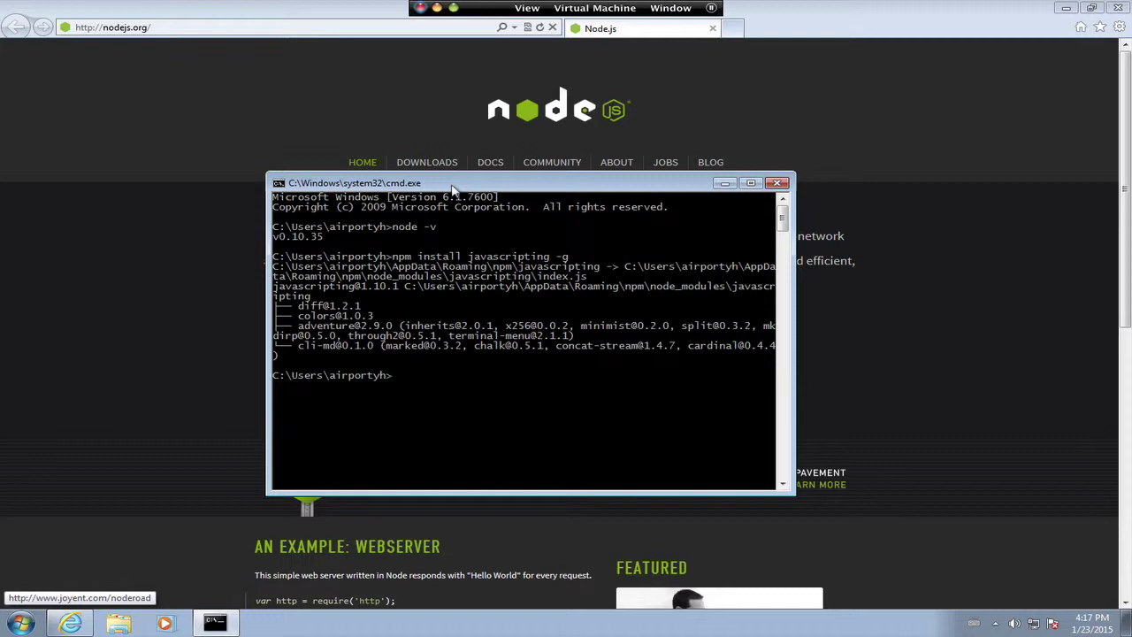
type("javacripting")
key("Return")
type("jav")
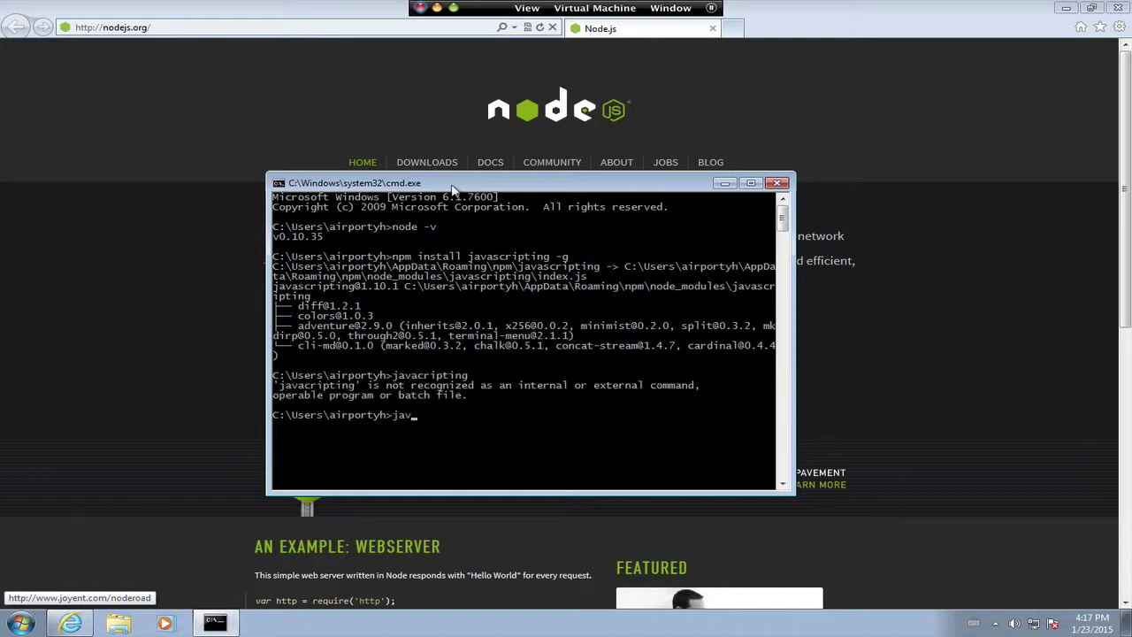
type("ascripting")
key("Return")
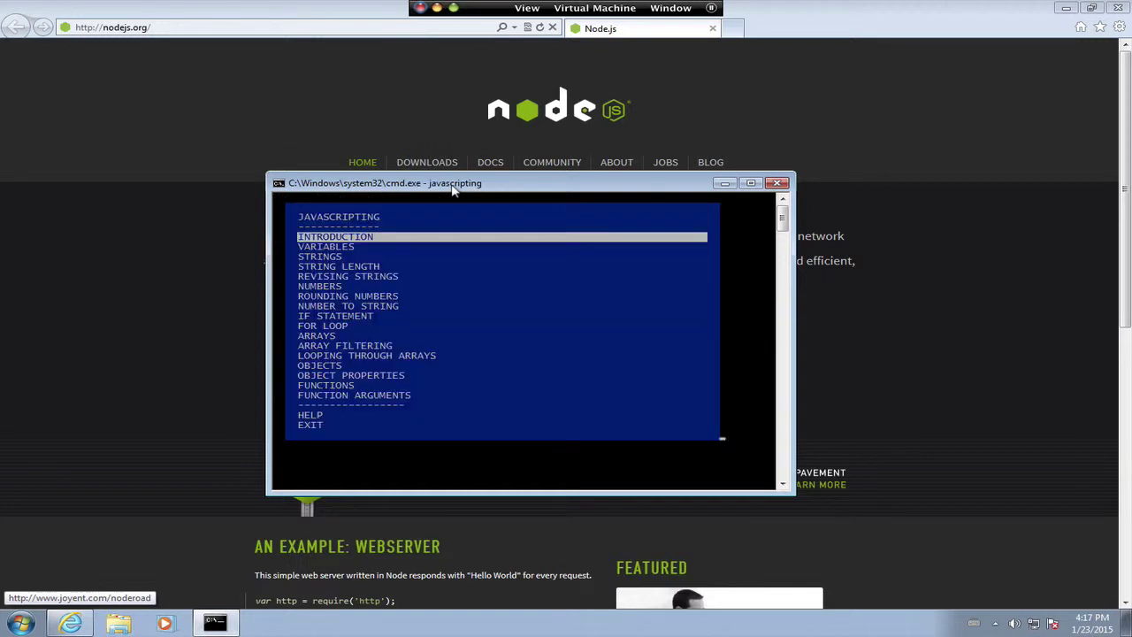
Step: Move down the javascripting lesson menu to the bottom and exit to the prompt
key("Down")
key("Down")
key("Down")
key("Down")
key("Down")
key("Down")
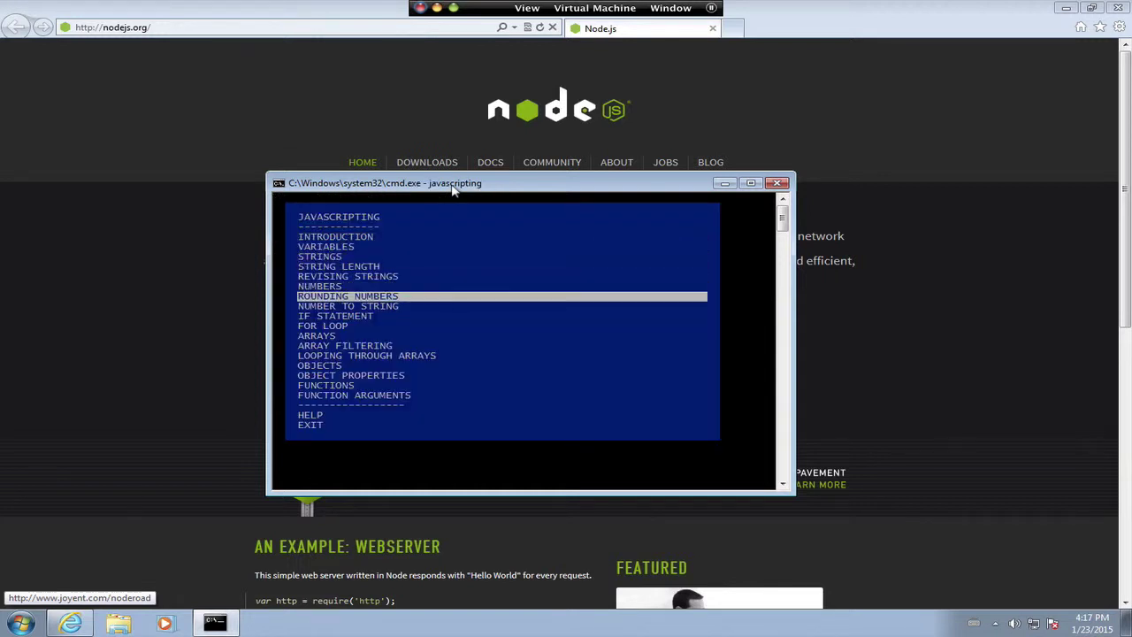
key("Down")
key("Down")
key("Down")
key("Down")
key("Down")
key("Down")
key("Down")
key("Down")
key("Down")
key("Down")
key("Down")
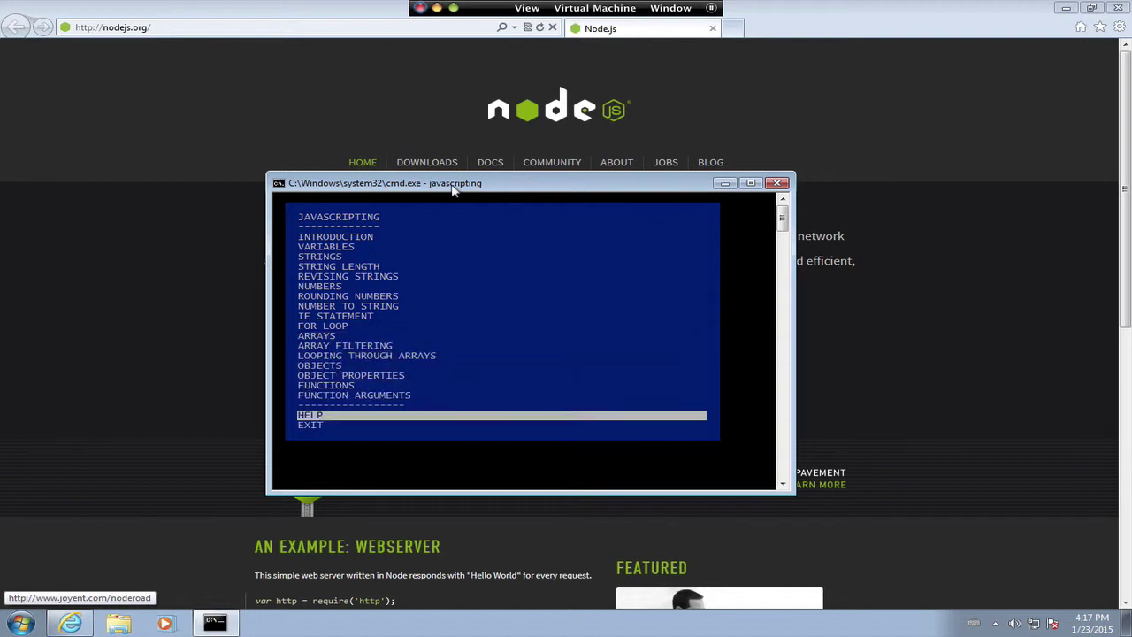
key("Down")
key("Return")
Step: Run npm install learnyounode -g, then start learnyounode to show its exercise menu
type("np")
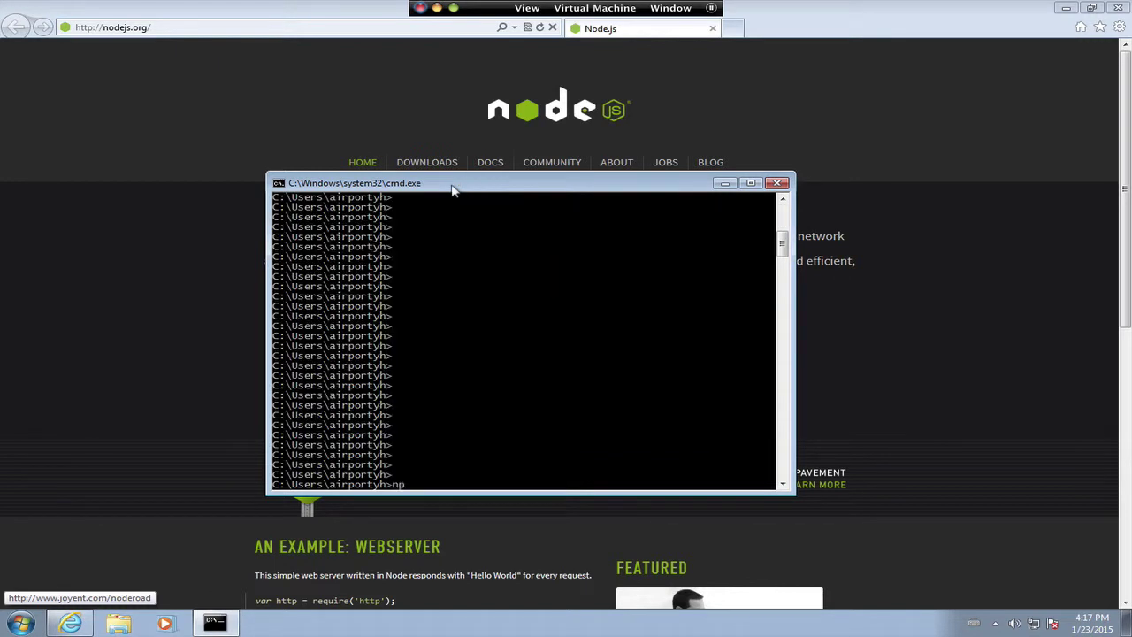
type("m install ")
type("learnyounode")
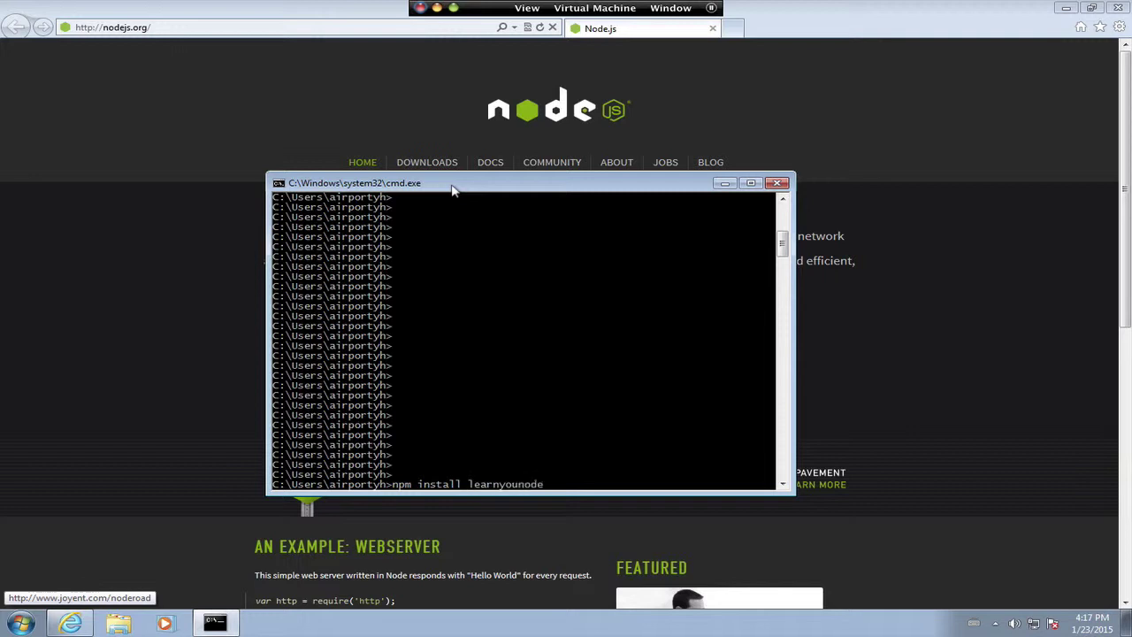
type(" -g")
key("Return")
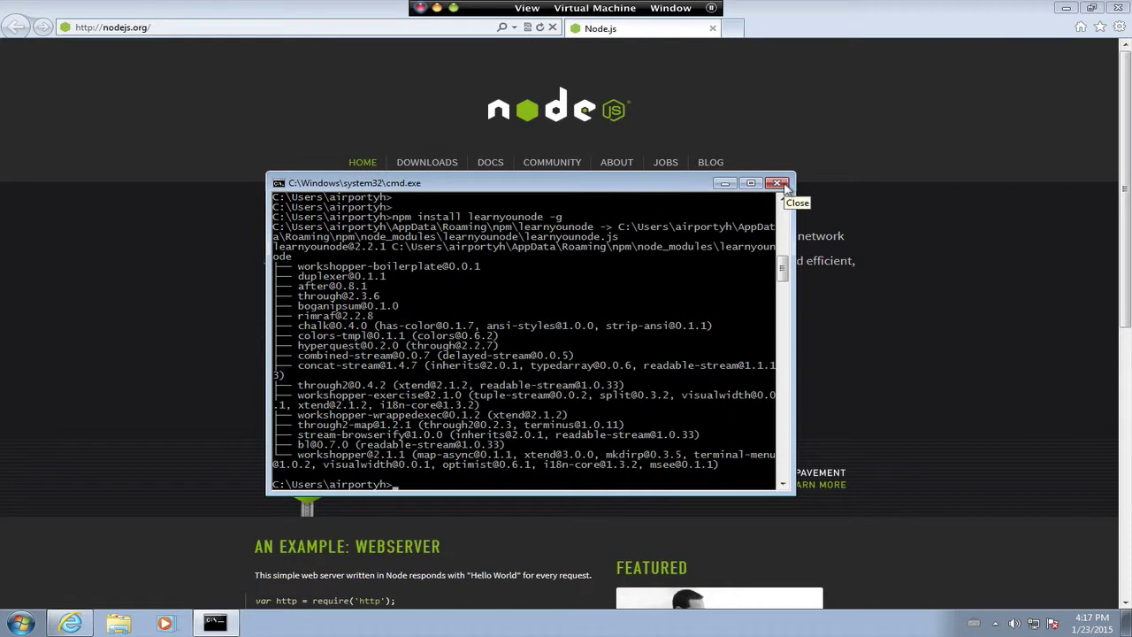
type("learnyounode")
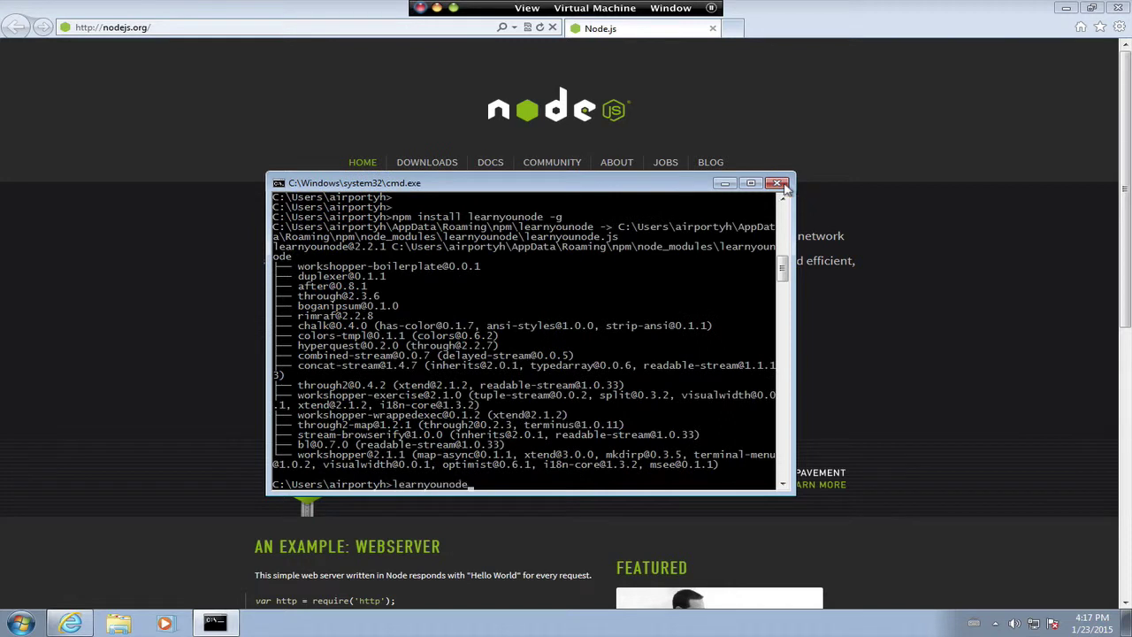
key("Return")
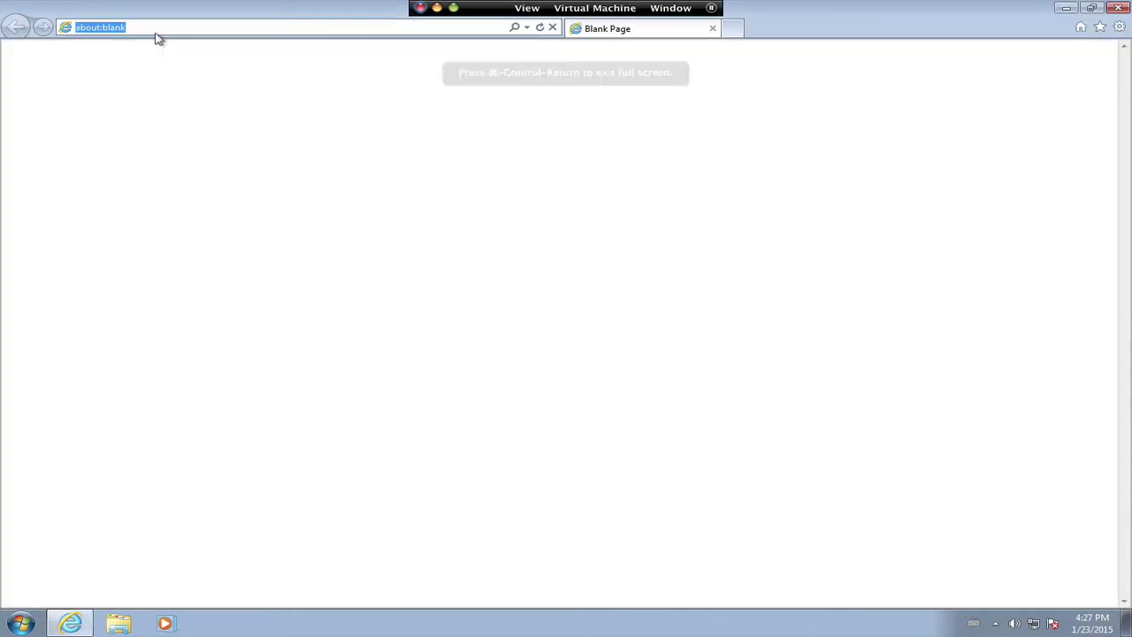
Step: Go to notepad-plus-plus.org and download the Notepad++ 6.7.4 installer
type("notep")
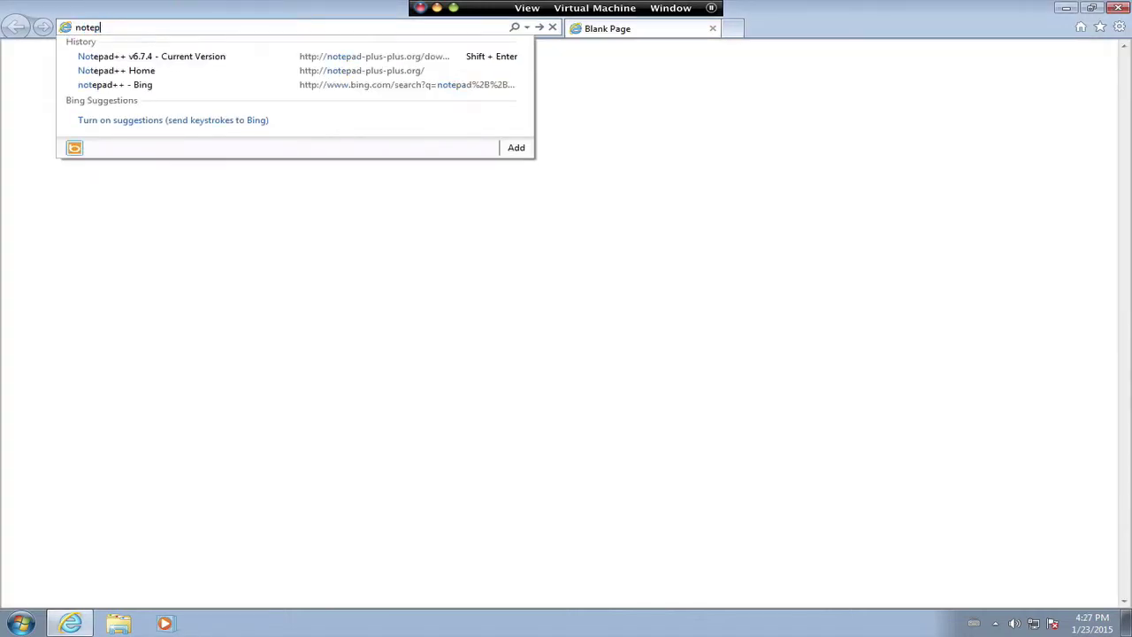
type("ad-plus")
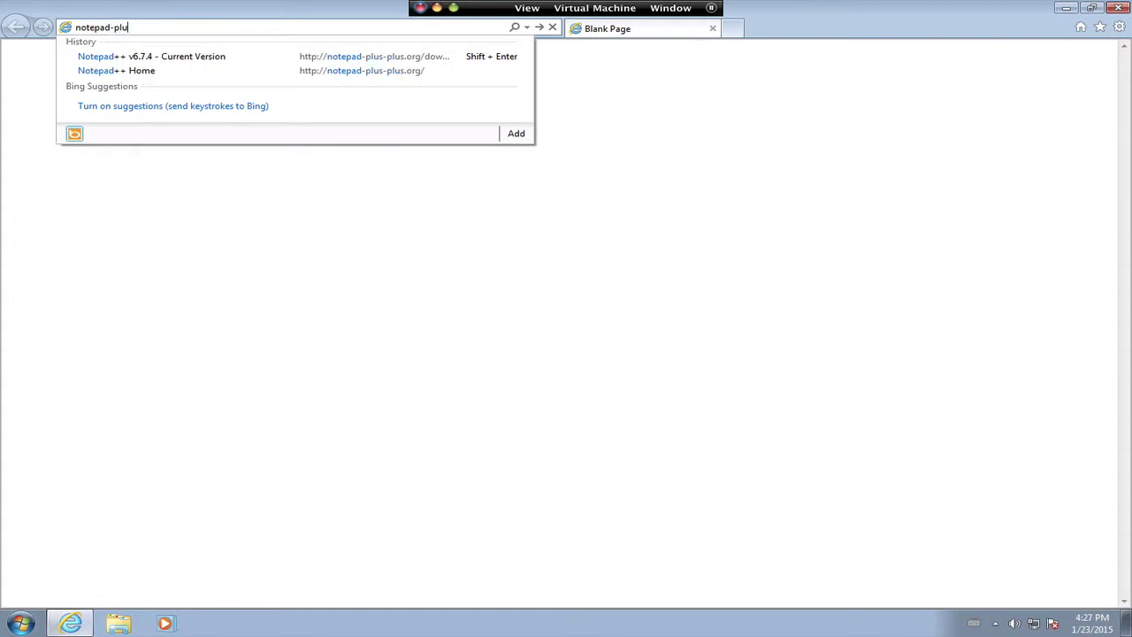
type("-plus.org")
key("Return")
left_click(75, 245)
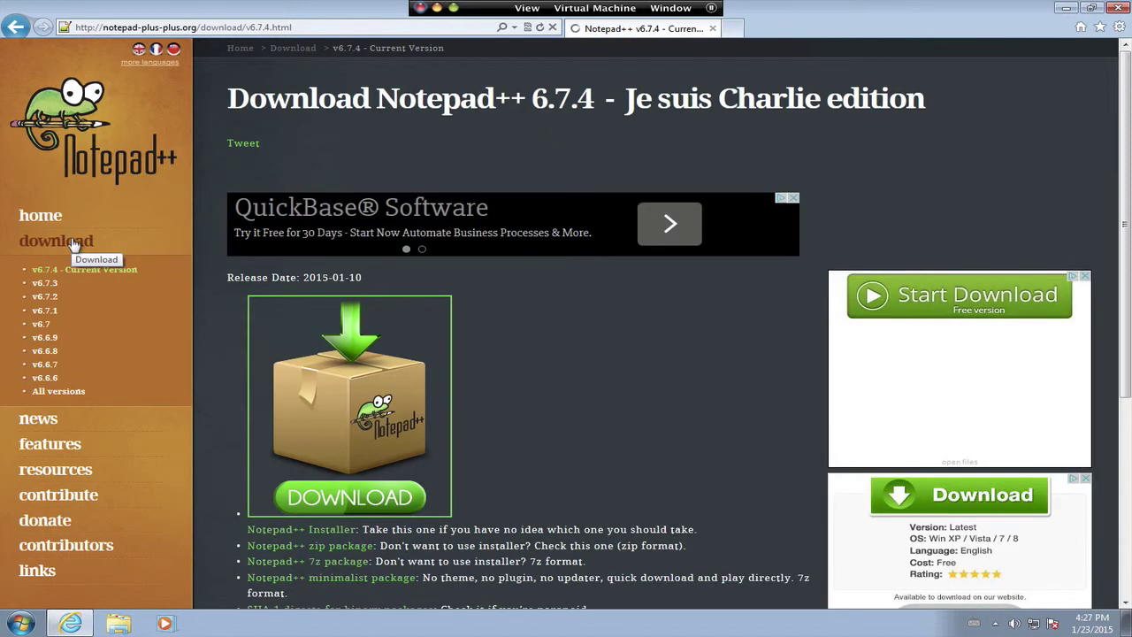
left_click(363, 491)
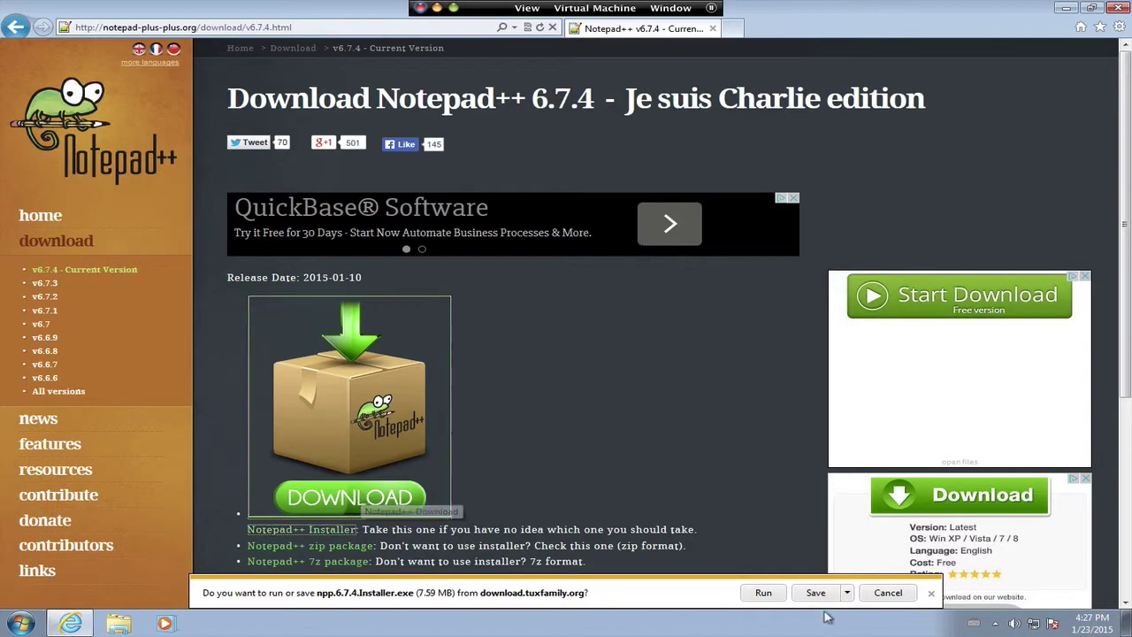
Step: Run the Notepad++ installer, approve UAC, and choose English as the language
left_click(764, 593)
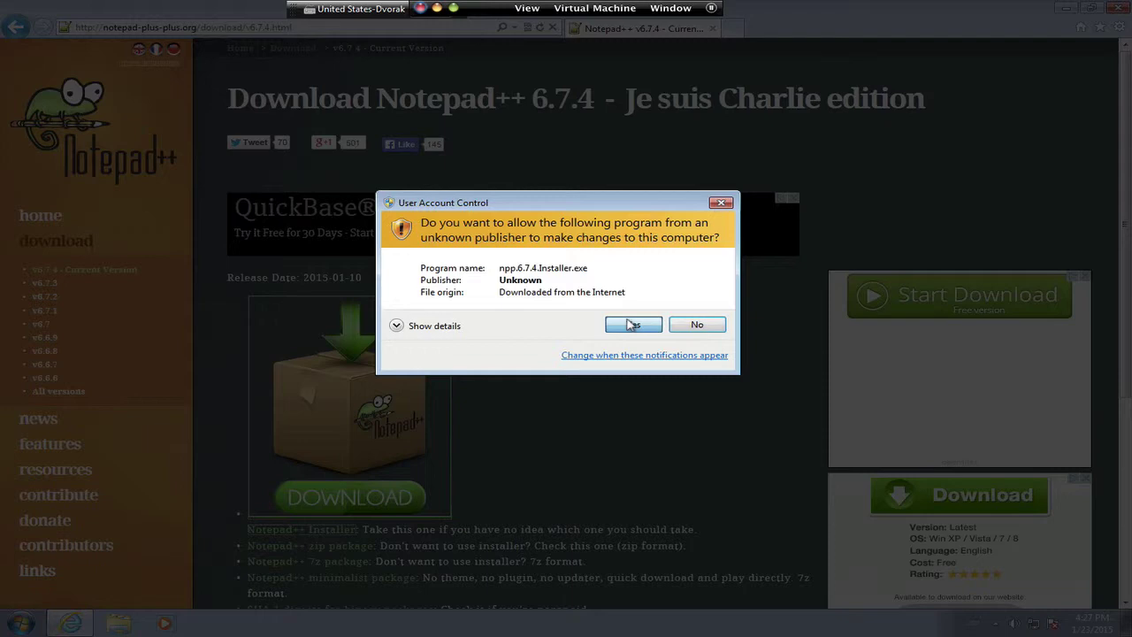
left_click(630, 325)
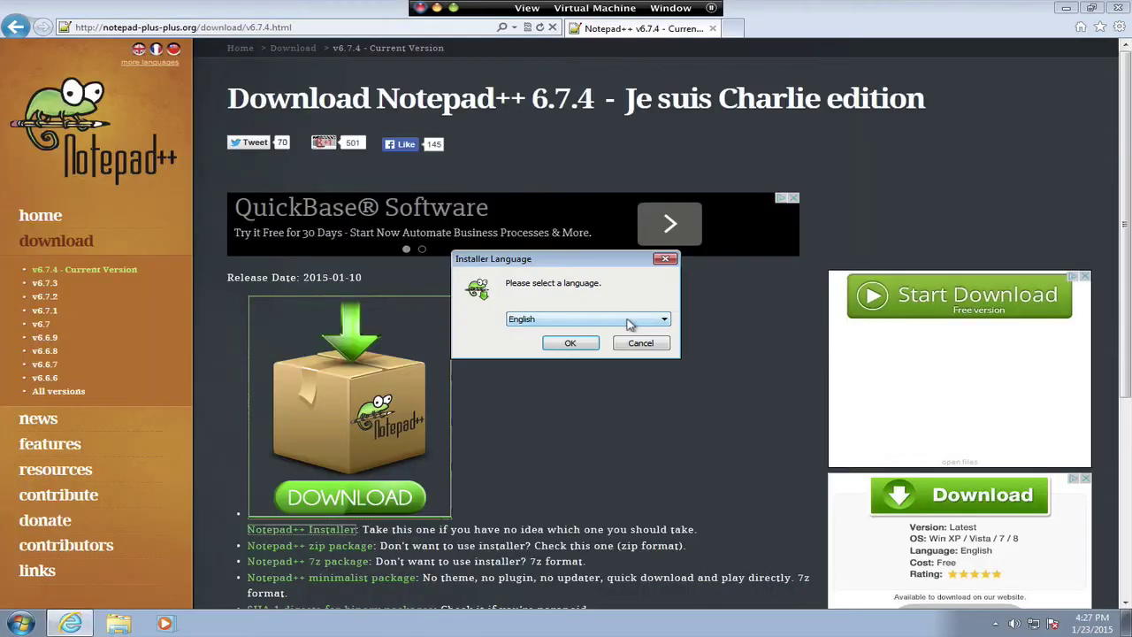
left_click(579, 344)
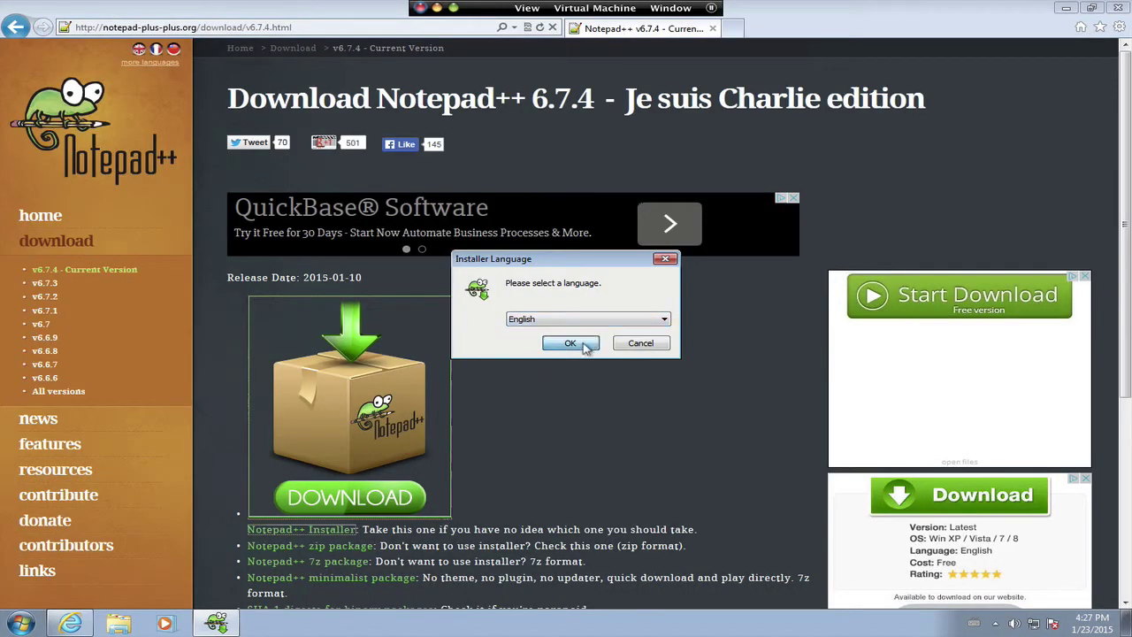
left_click(655, 425)
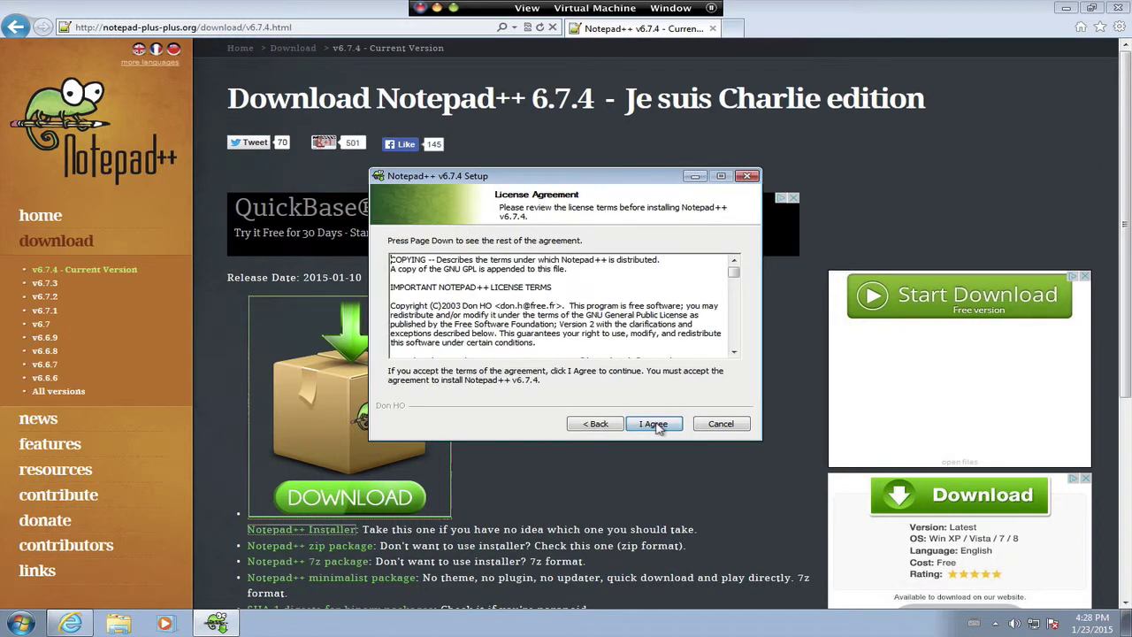
Step: Accept the license, keep the default folder and components, install, and launch Notepad++
left_click(654, 425)
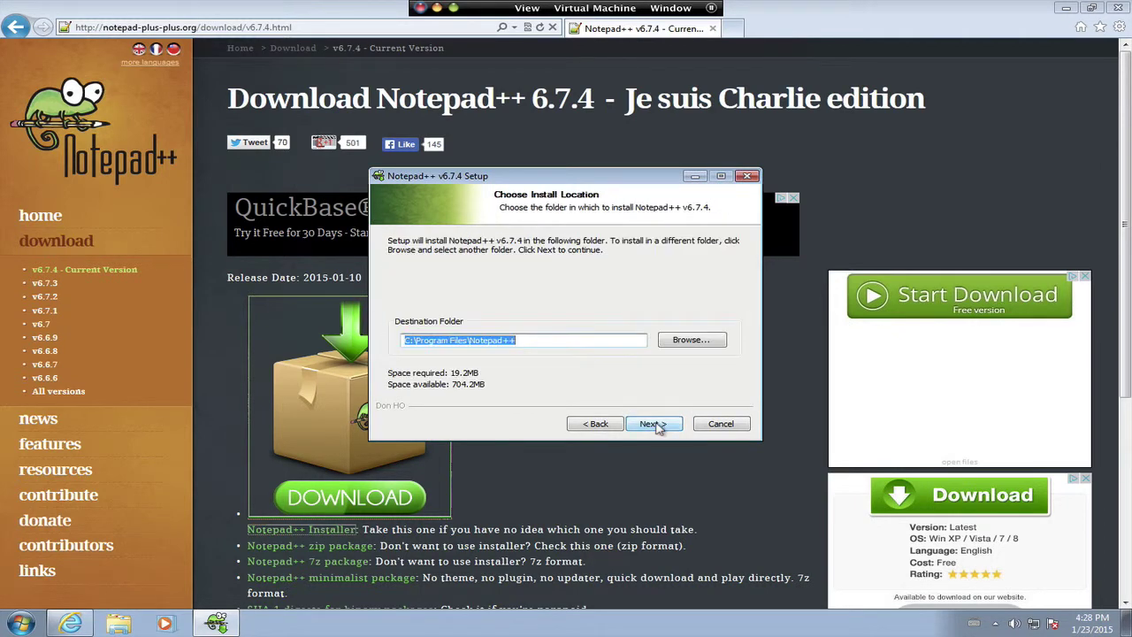
left_click(655, 425)
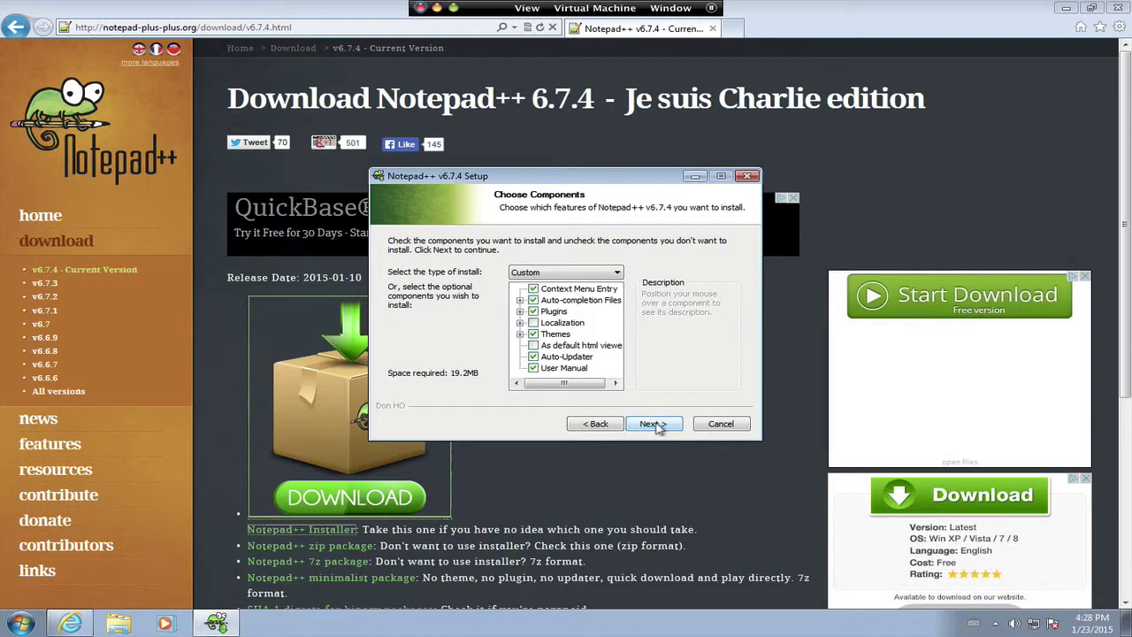
left_click(655, 425)
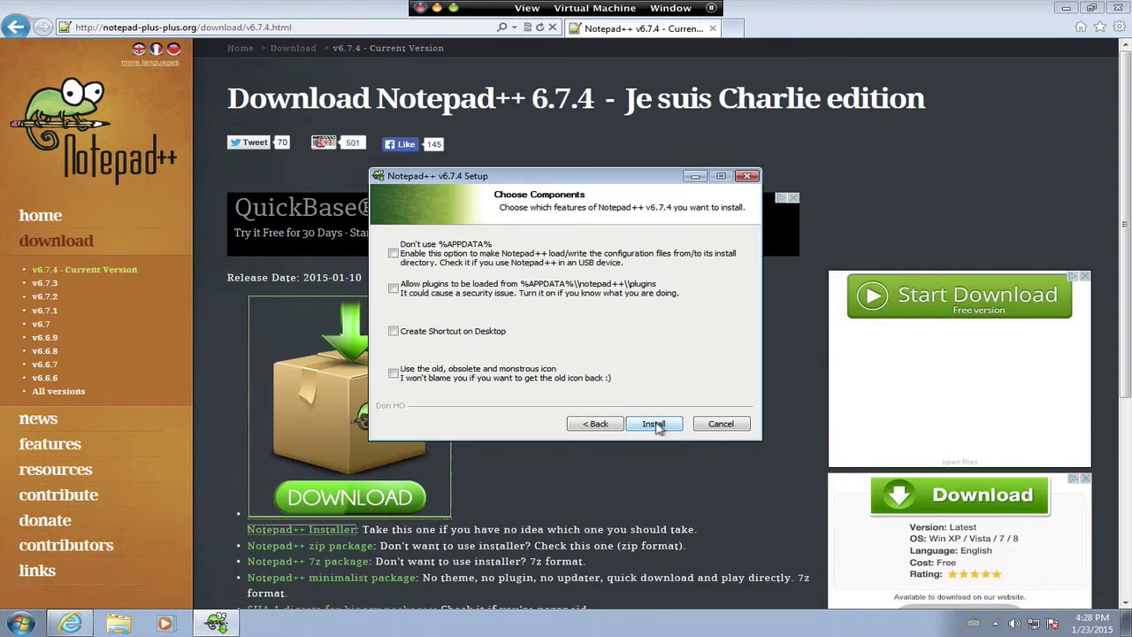
left_click(655, 424)
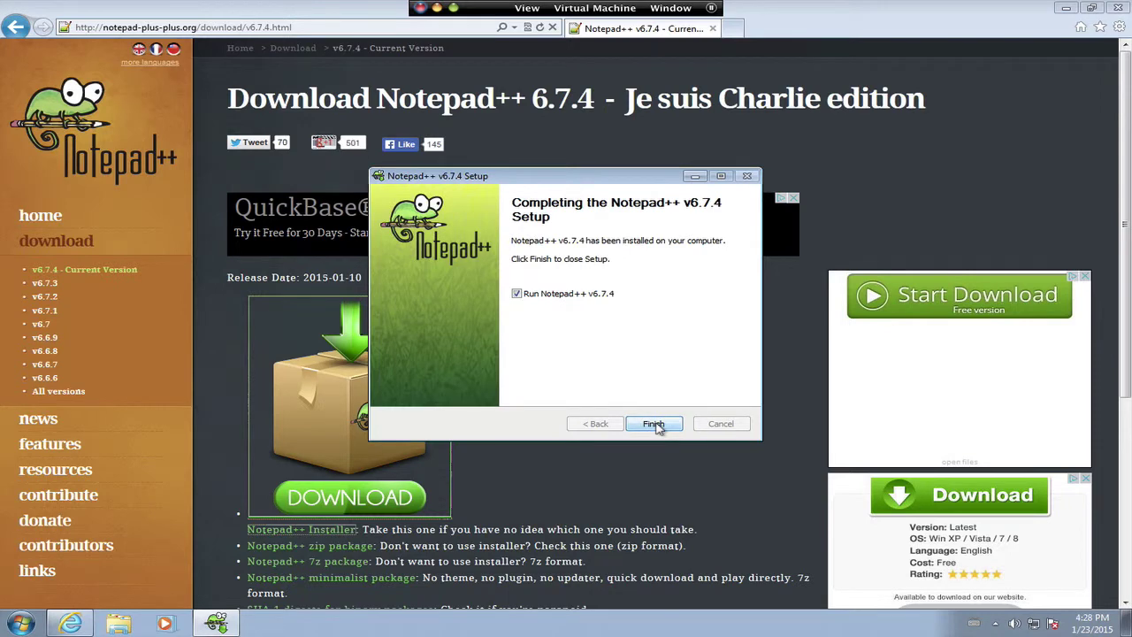
left_click(654, 424)
Step: Type 'Freedom of expression' and 'like the air we breathe,' into the new Notepad++ tab
type("Fr")
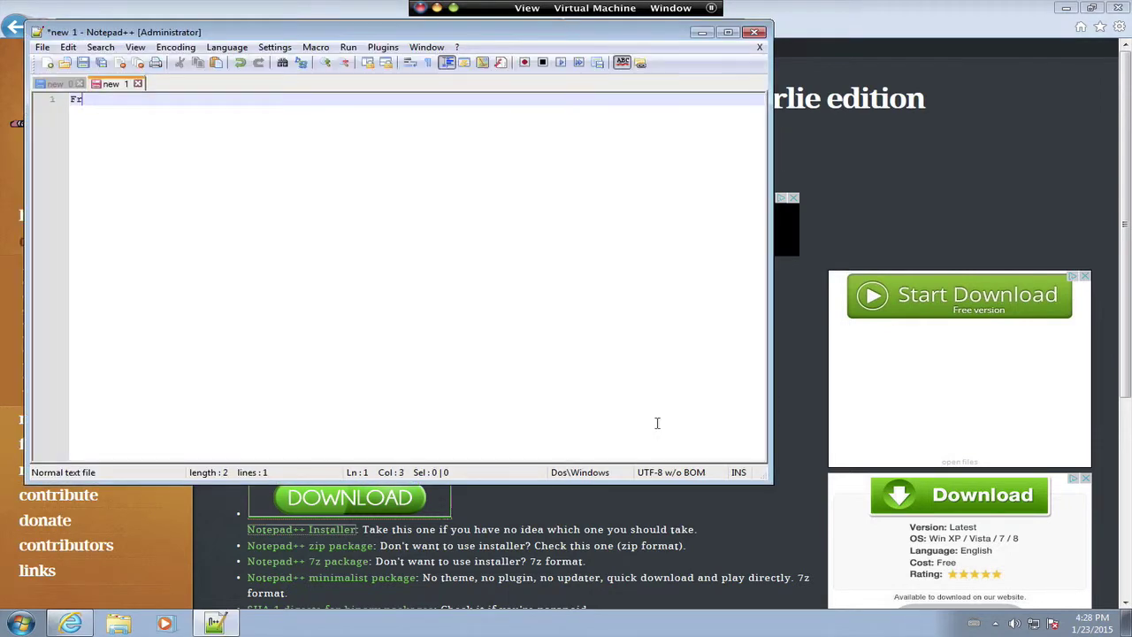
type("eedom of e")
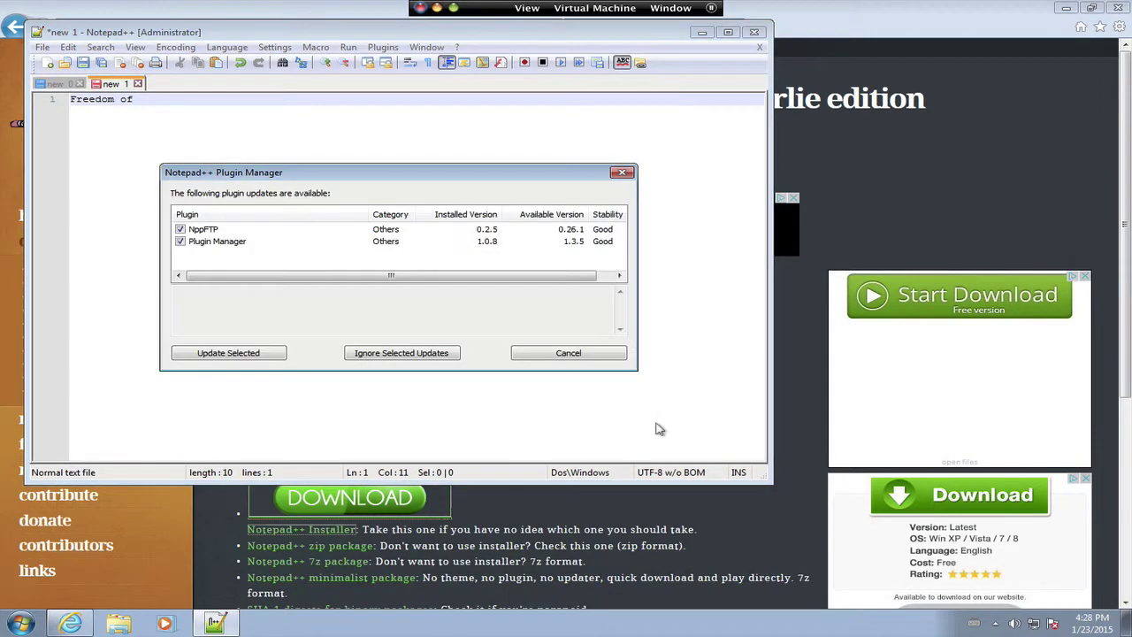
type("xpression")
type(" is li")
type("ke the")
type(" air we ")
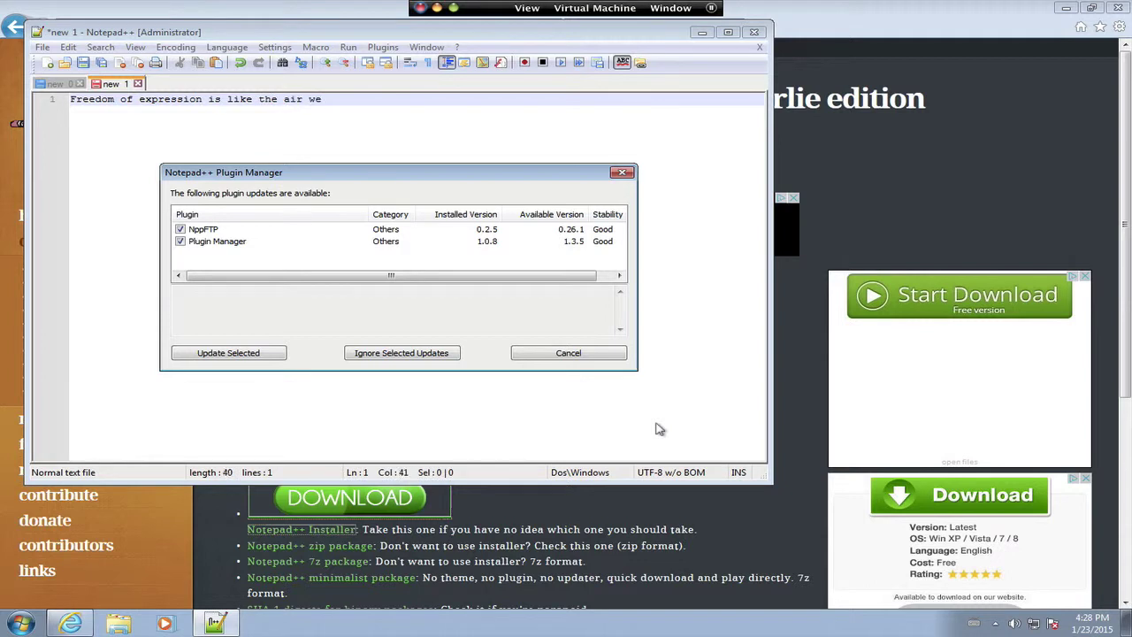
type("breath")
type("e,")
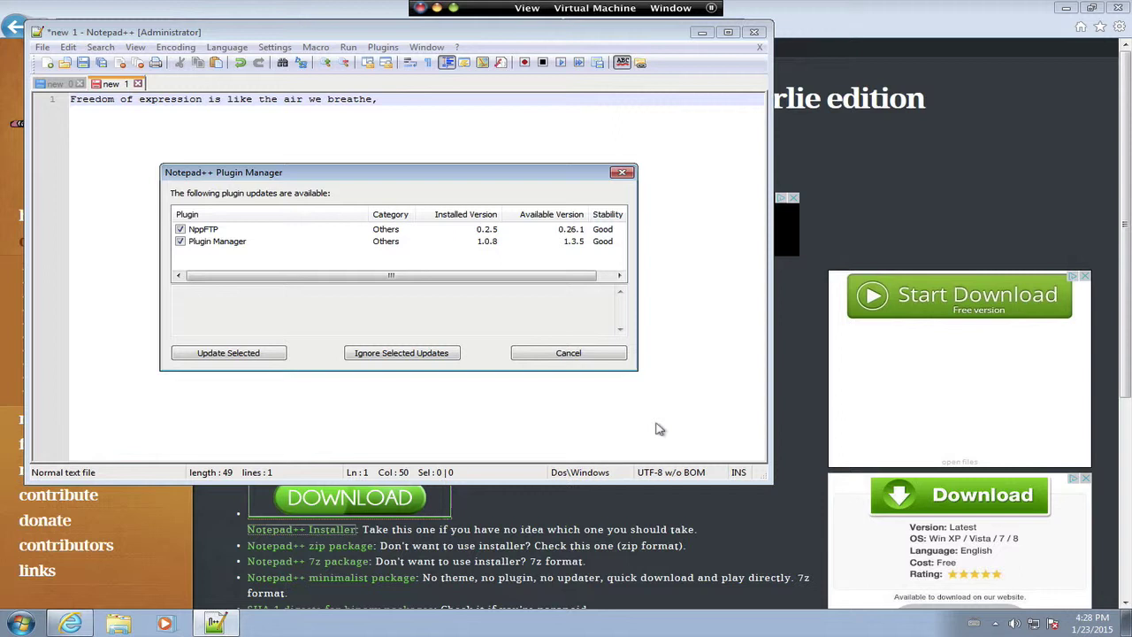